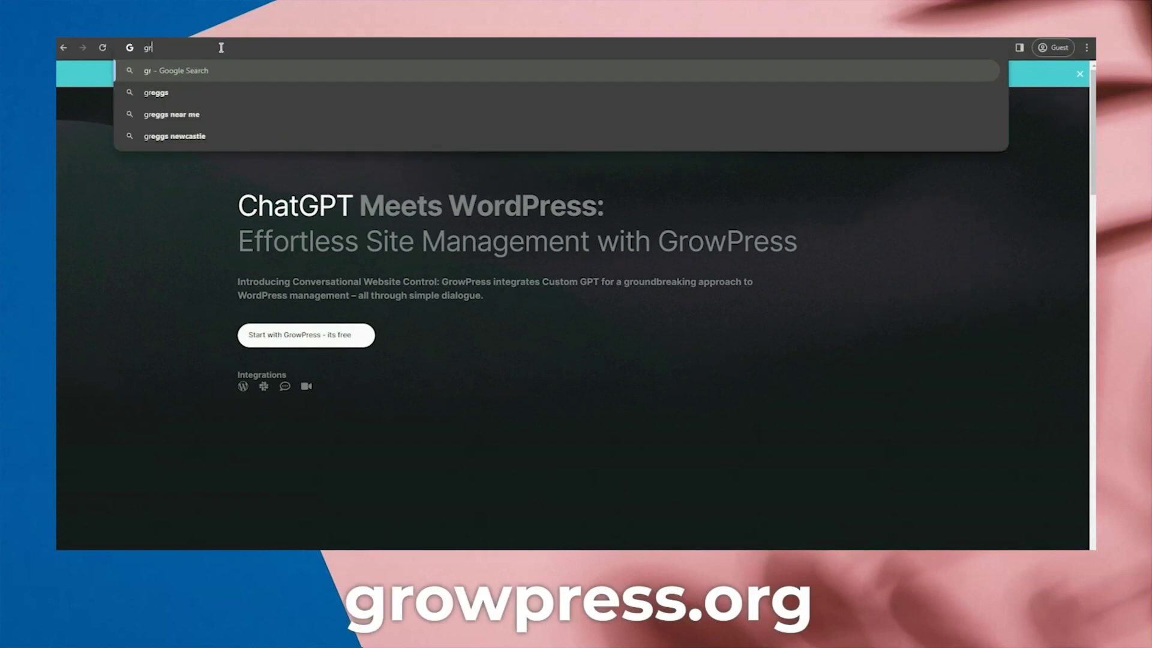
Load growpress.org in Chrome to reach the 'ChatGPT Meets WordPress' landing page.
text(g)
key(Return)
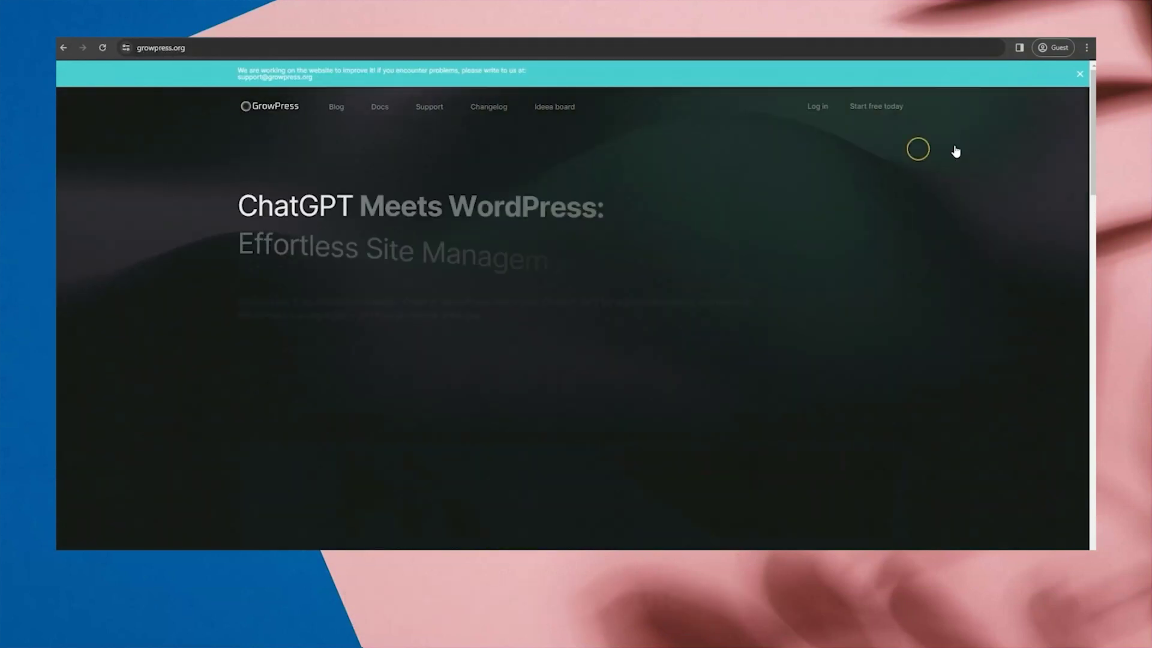
drag(845, 111, 851, 110)
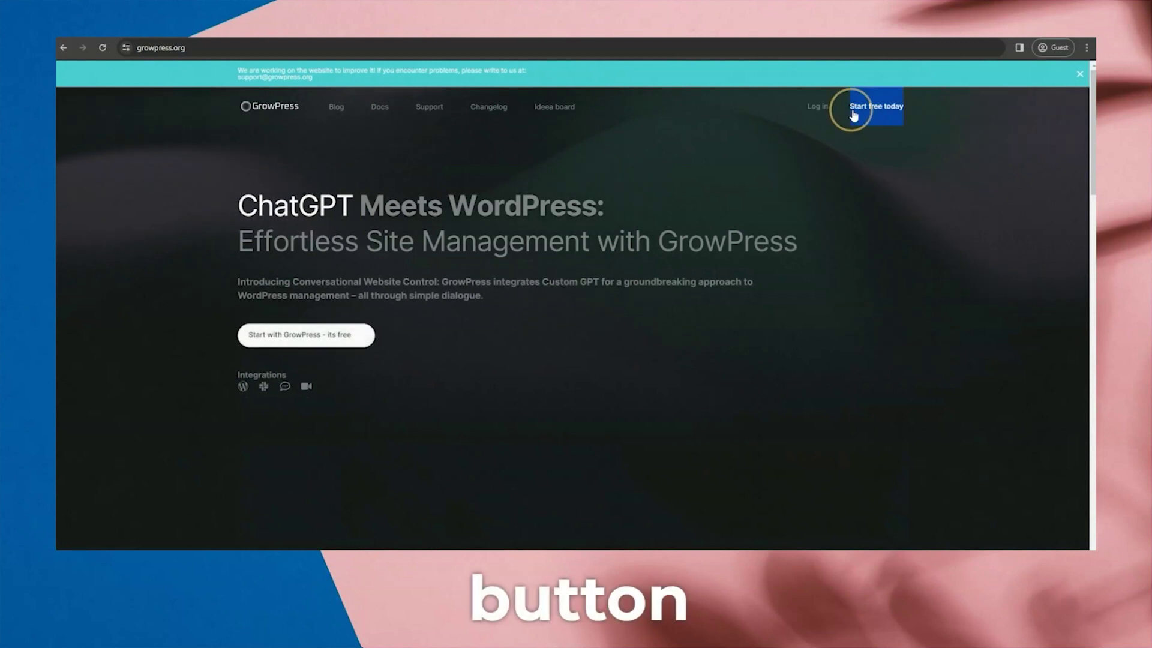
Start a free sign-up and enter the first and last name.
click(852, 111)
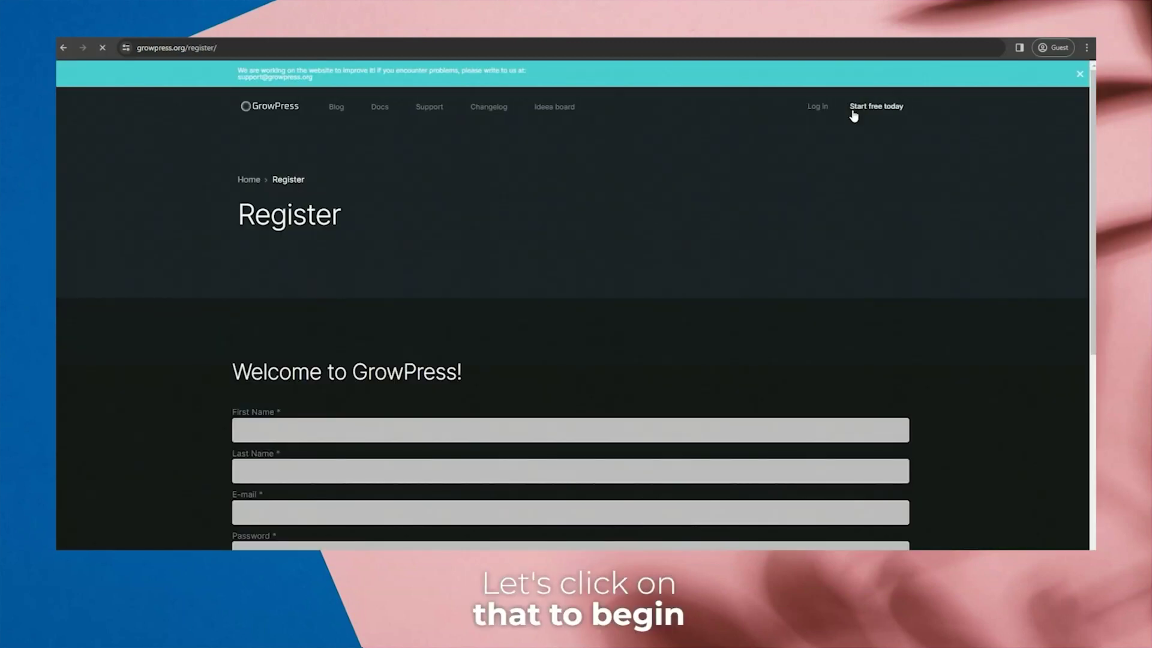
scroll(221, 219, down, 3)
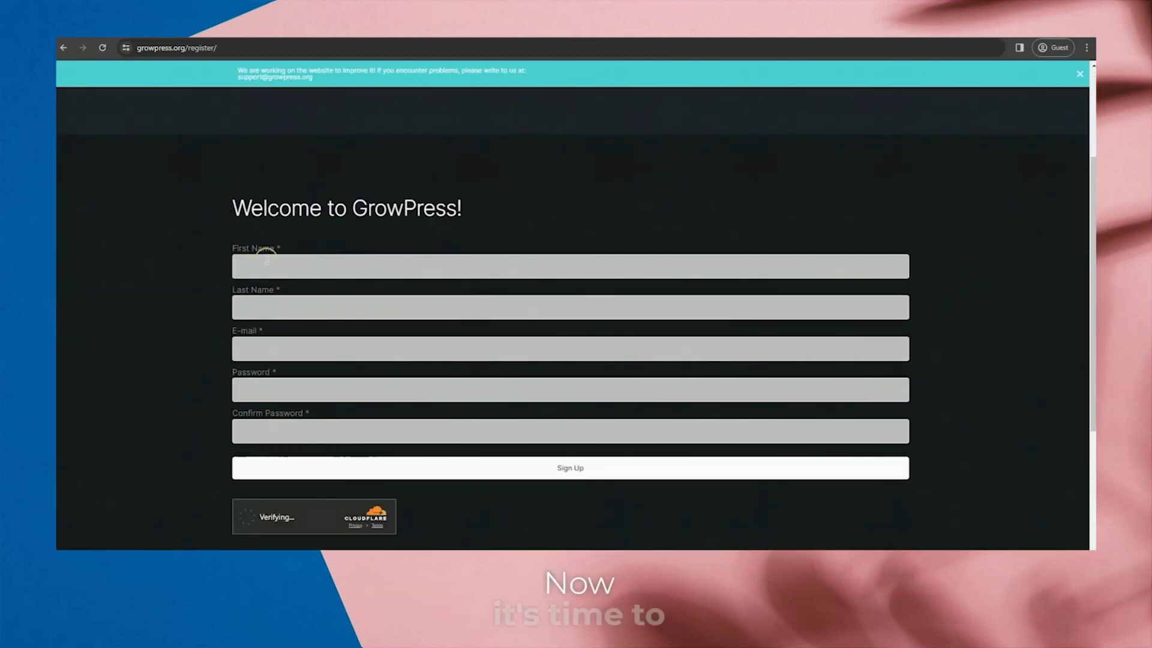
click(266, 260)
key(Tab)
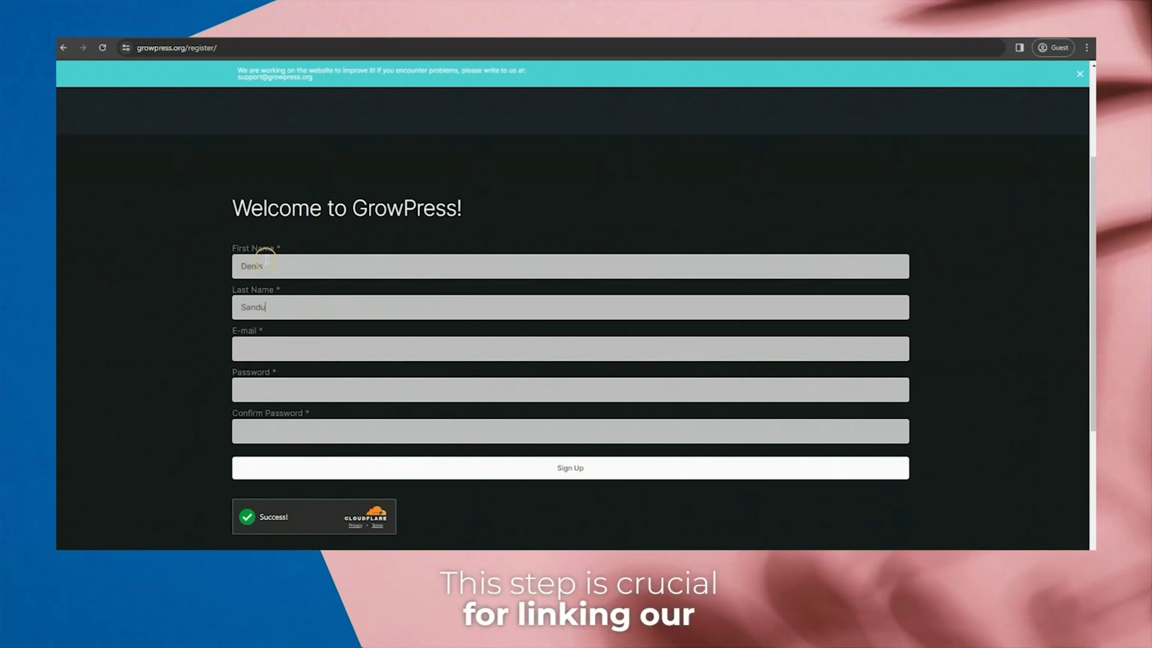
Enter the e-mail address, password and password confirmation, then submit the registration.
key(Tab)
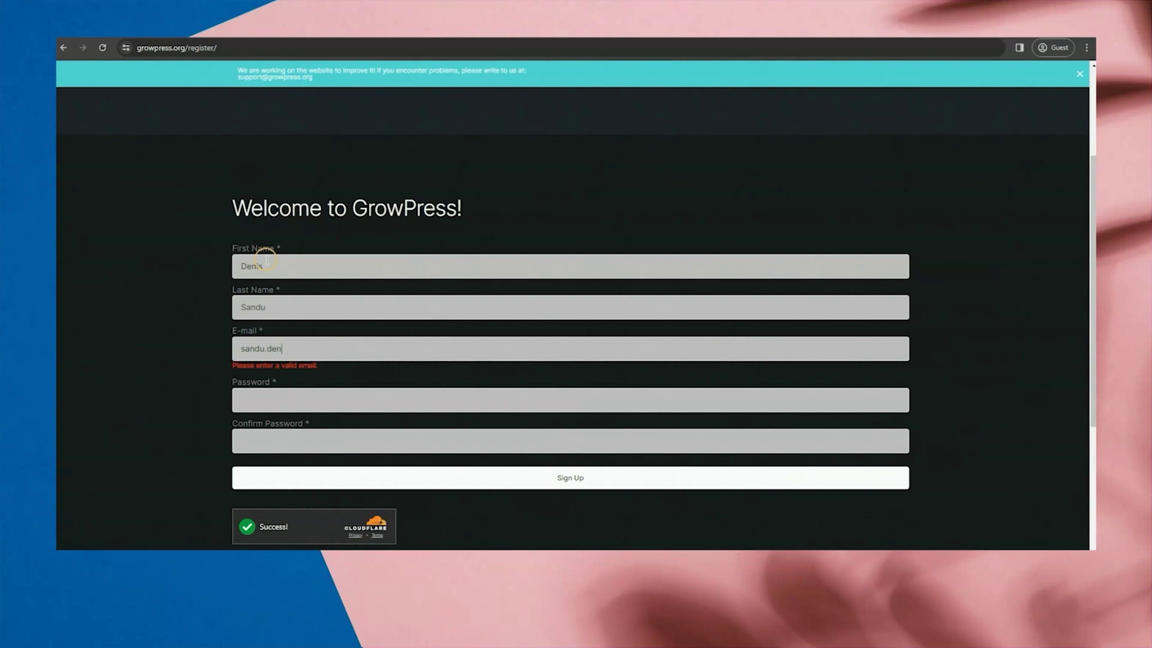
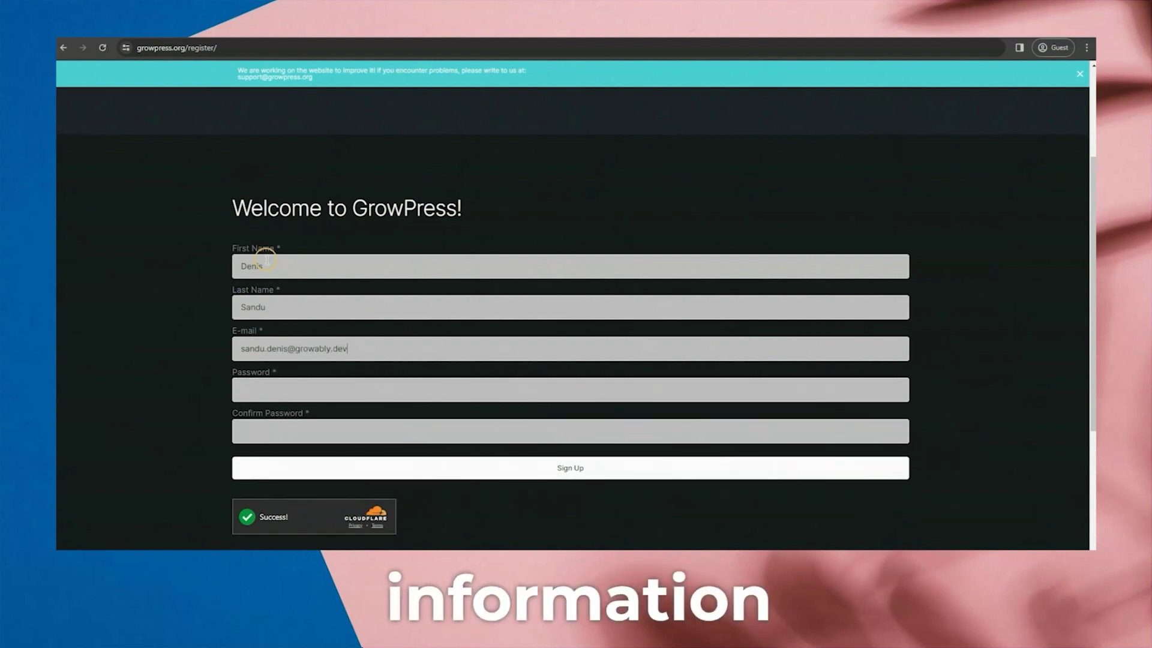
key(ctrl+a)
key(Tab)
key(Tab)
key(ctrl+v)
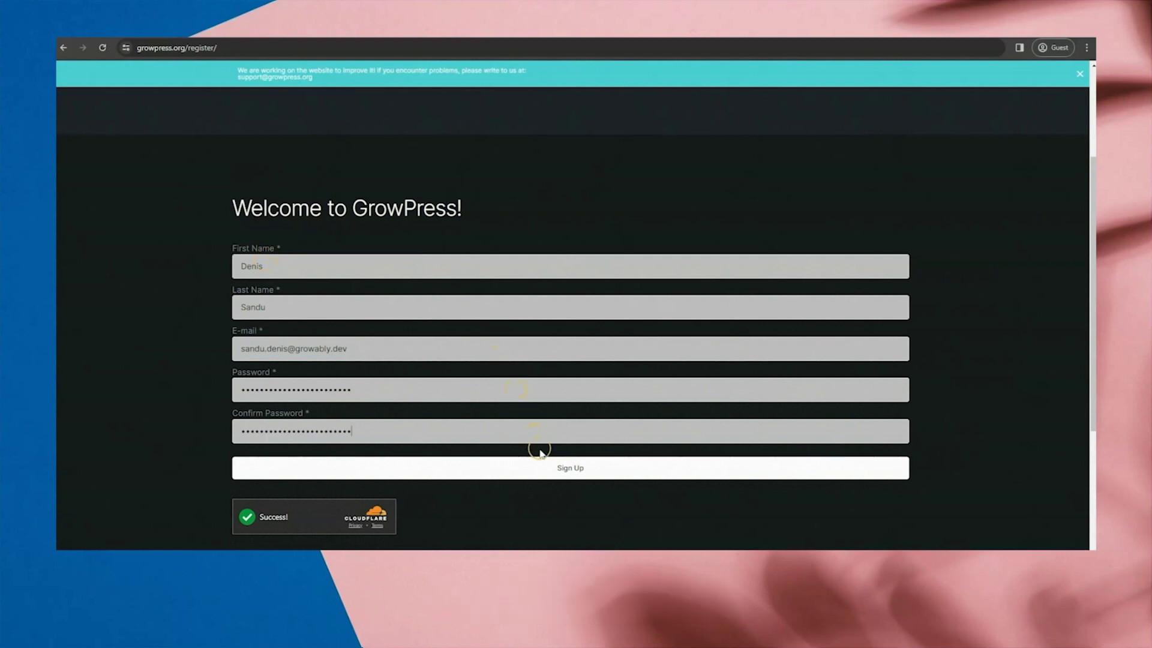
click(537, 469)
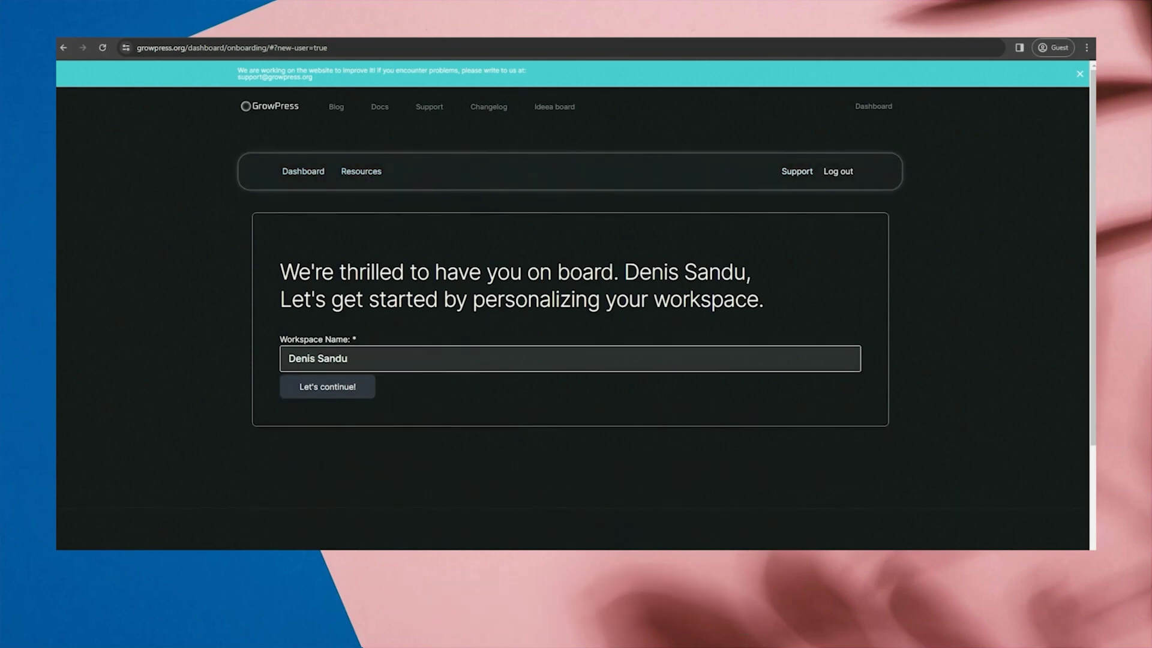
Replace the default workspace name with 'The Shelby Workplace' and continue.
triple_click(385, 358)
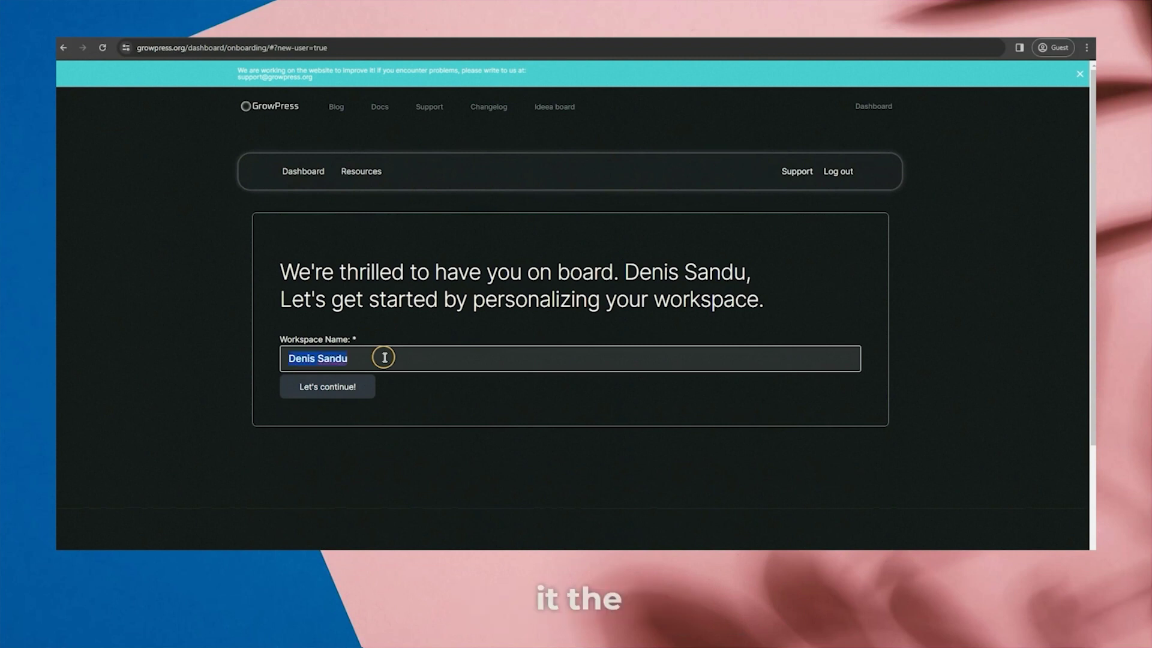
text(The Shelby Workplace)
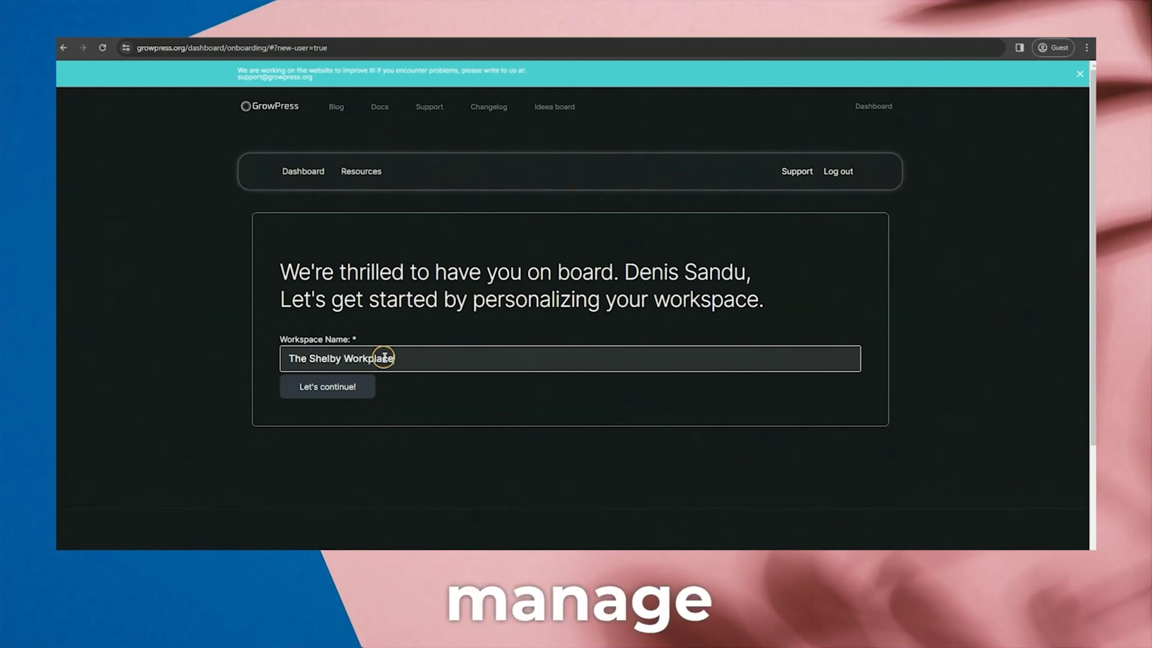
click(362, 399)
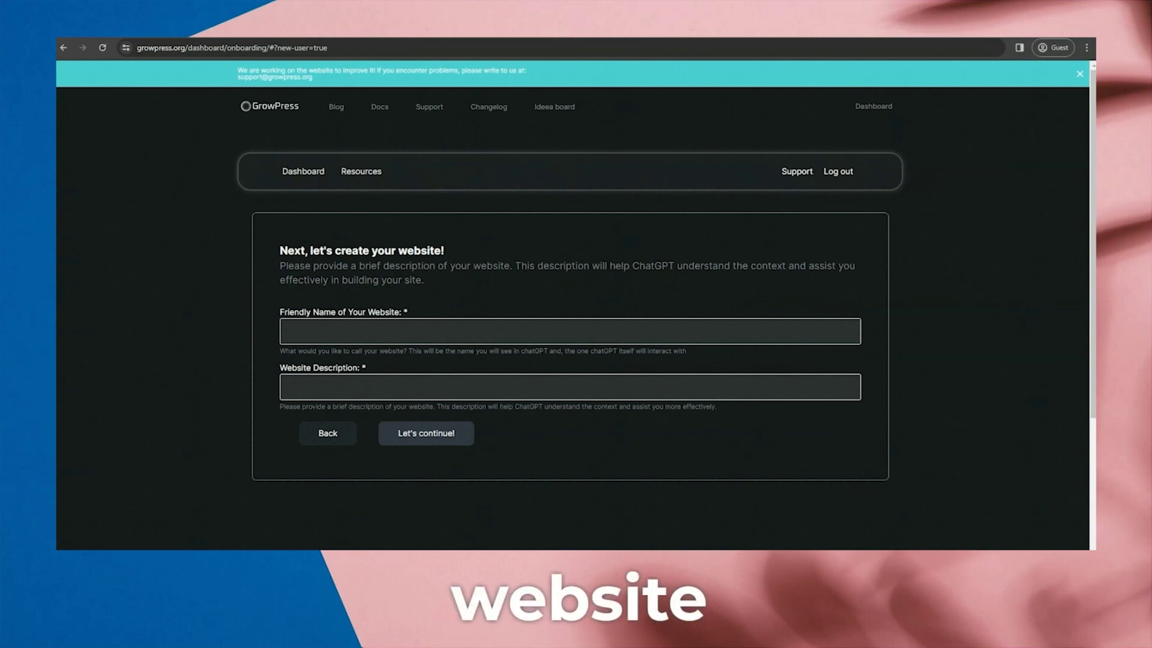
Name the website 'Shelby Website', paste the Rough Collie description, and continue.
click(440, 324)
text(Shelby Website)
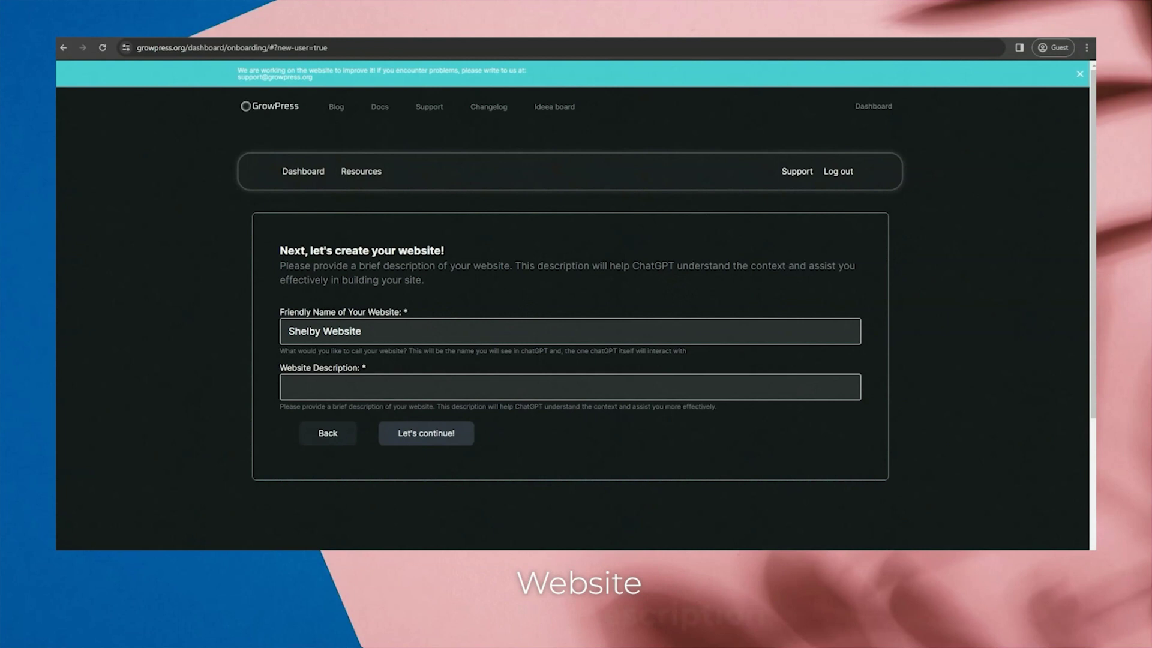
click(363, 376)
key(ctrl+v)
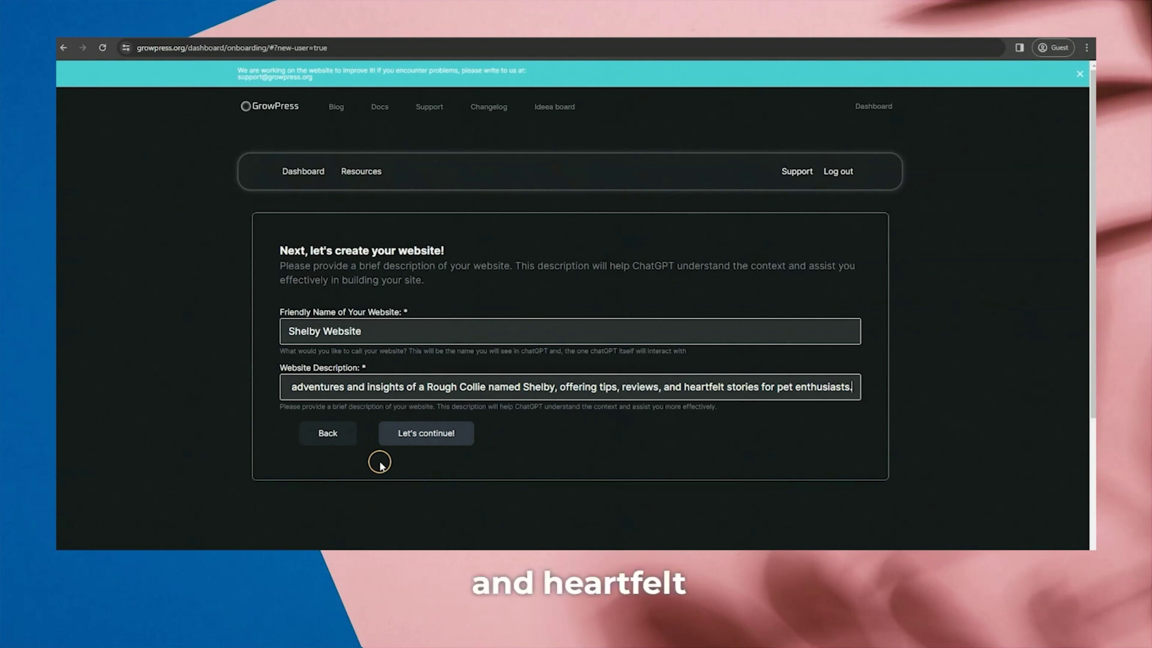
click(420, 446)
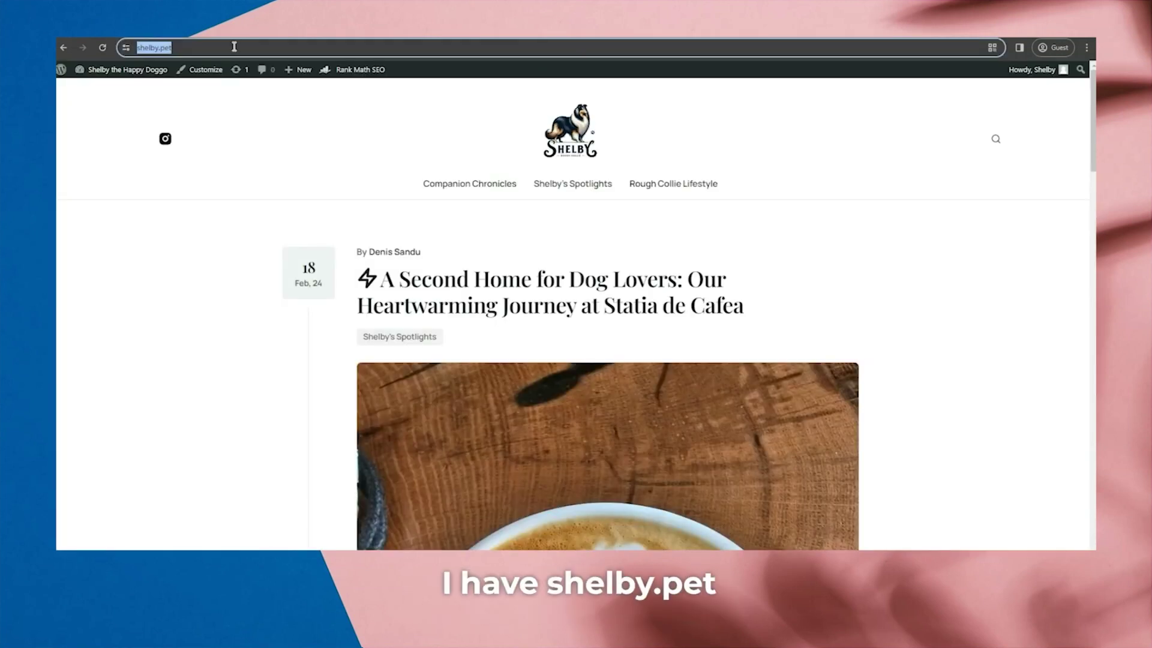
click(234, 47)
right_click(234, 46)
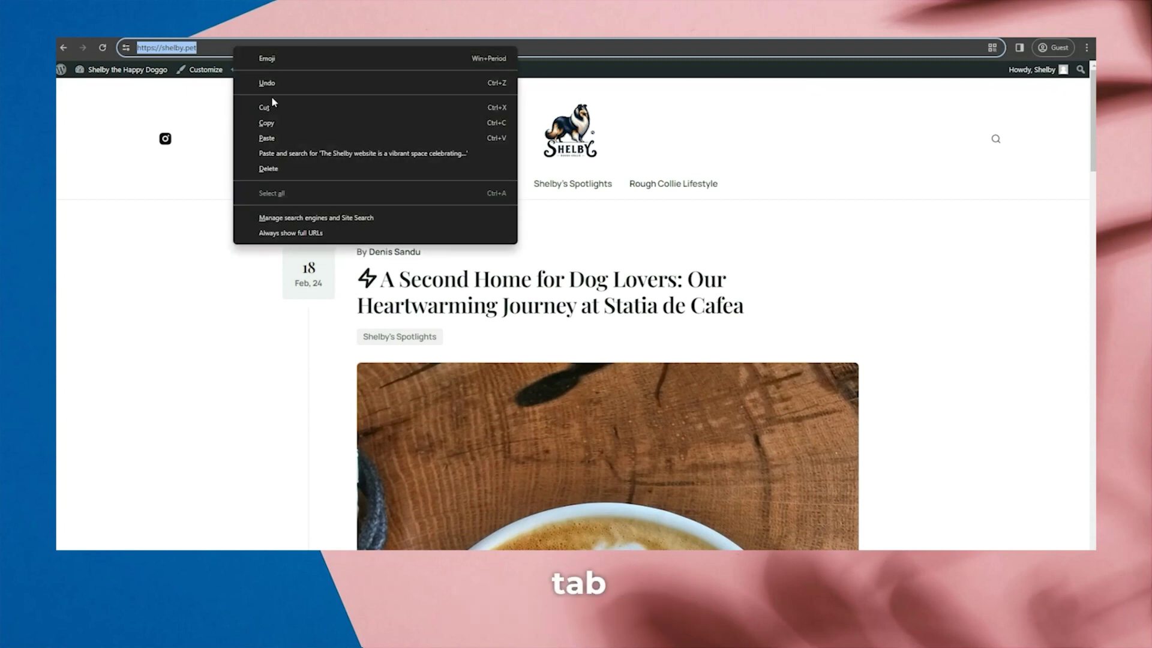
click(267, 122)
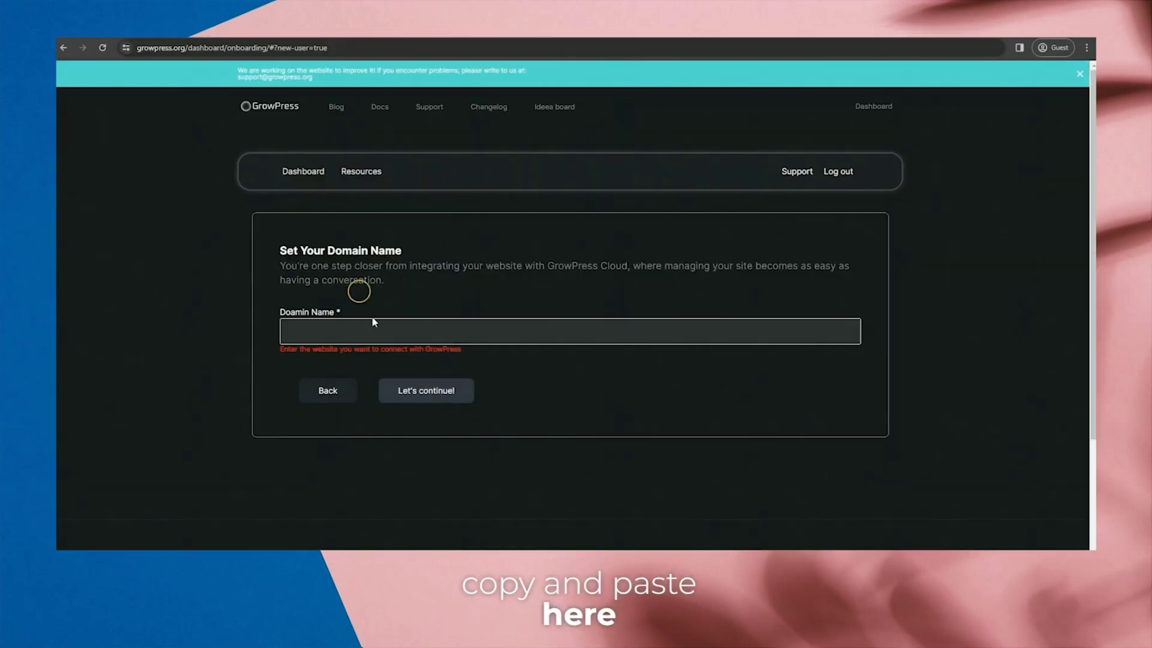
click(372, 331)
key(ctrl+v)
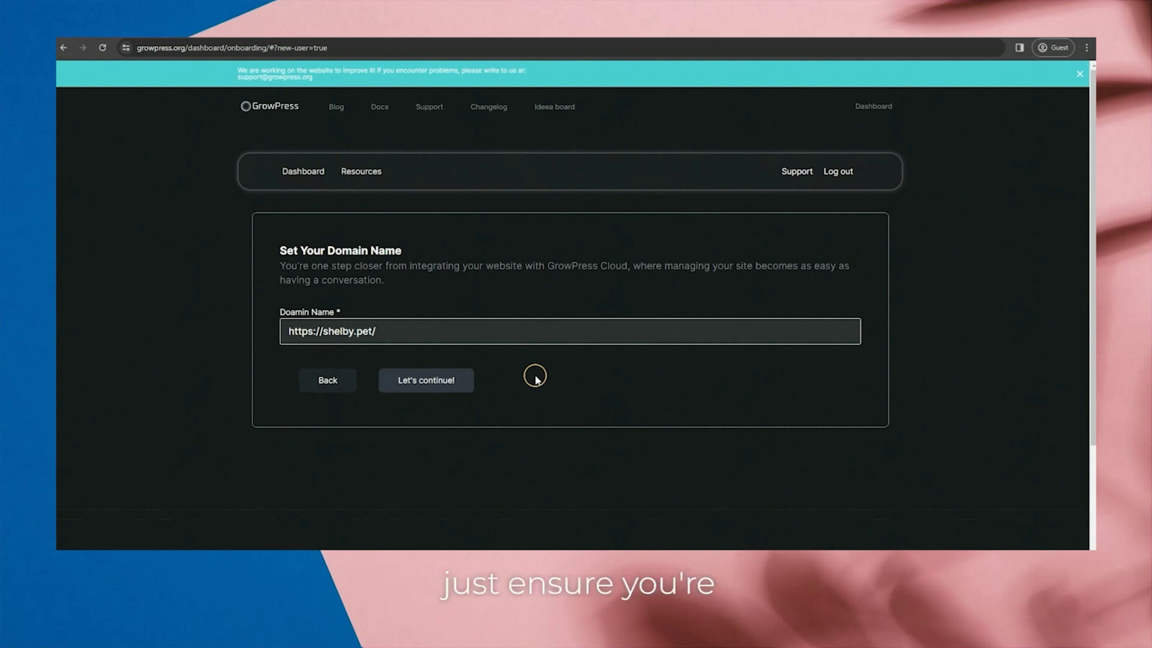
click(466, 378)
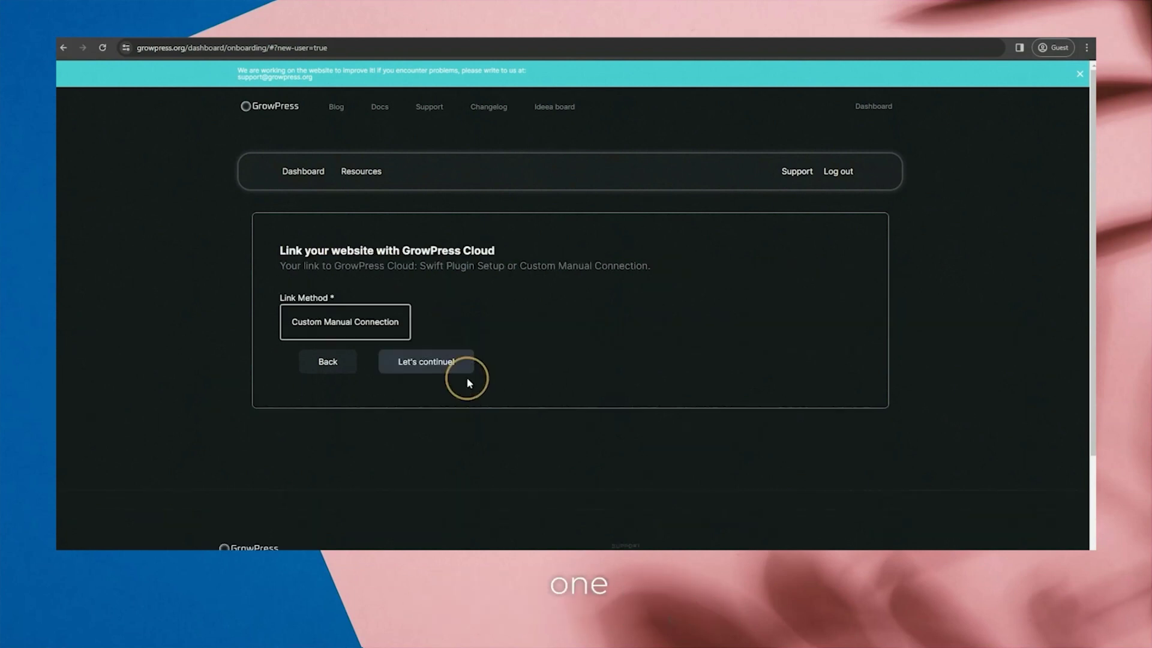
drag(430, 326, 286, 335)
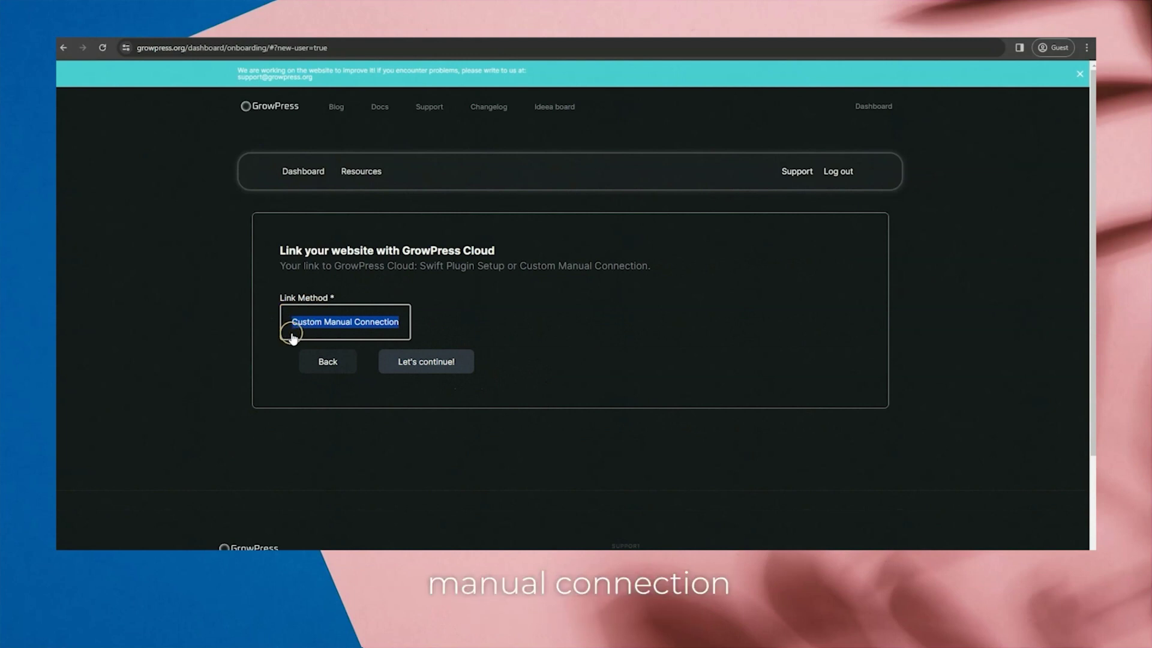
click(292, 335)
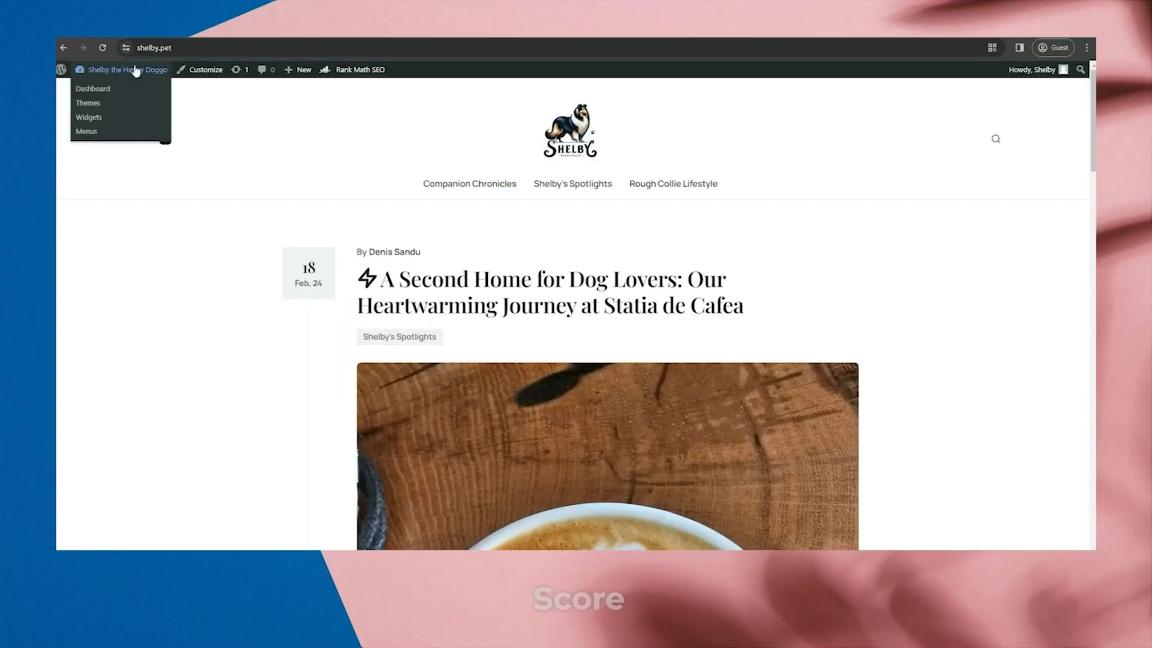
Open the WordPress profile and paste the username into GrowPress's connection form.
click(137, 88)
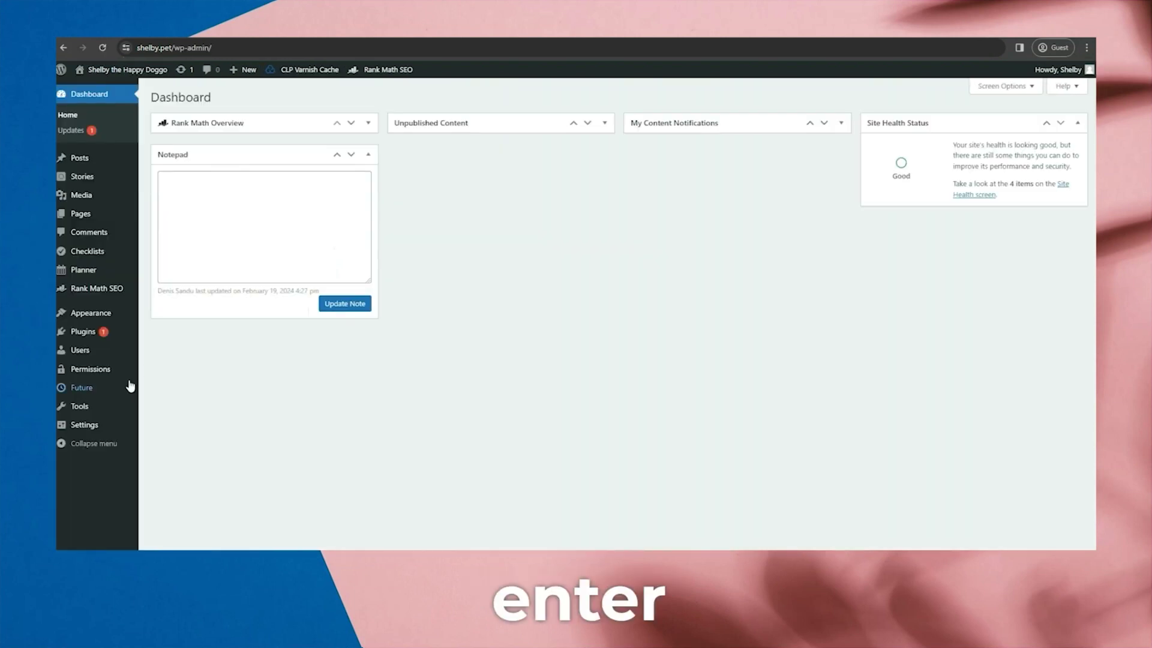
mouse_move(80, 350)
click(176, 385)
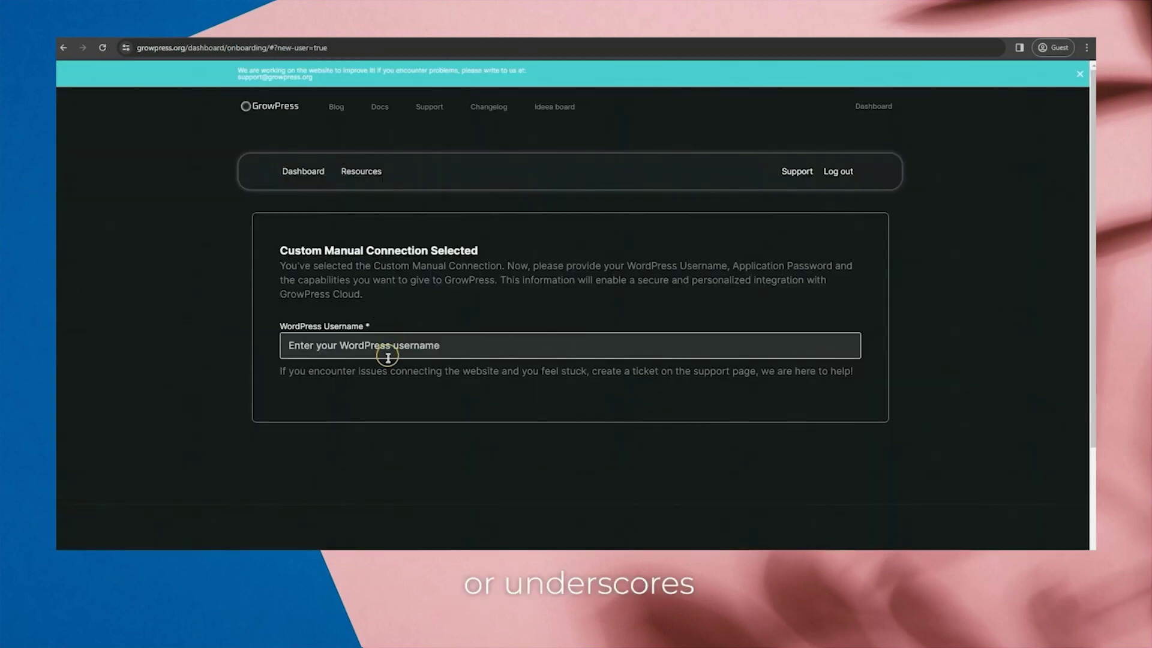
click(387, 357)
key(ctrl+v)
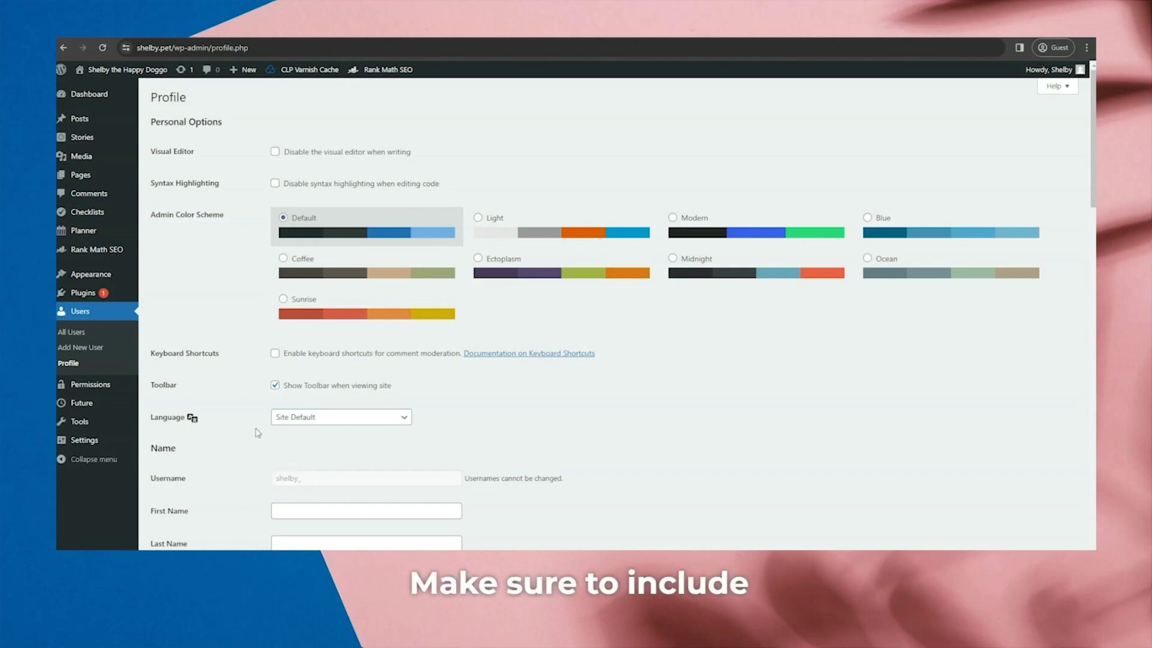
Create a WordPress application password named growpress.org and select it for copying.
scroll(262, 428, down, 10)
scroll(257, 432, down, 5)
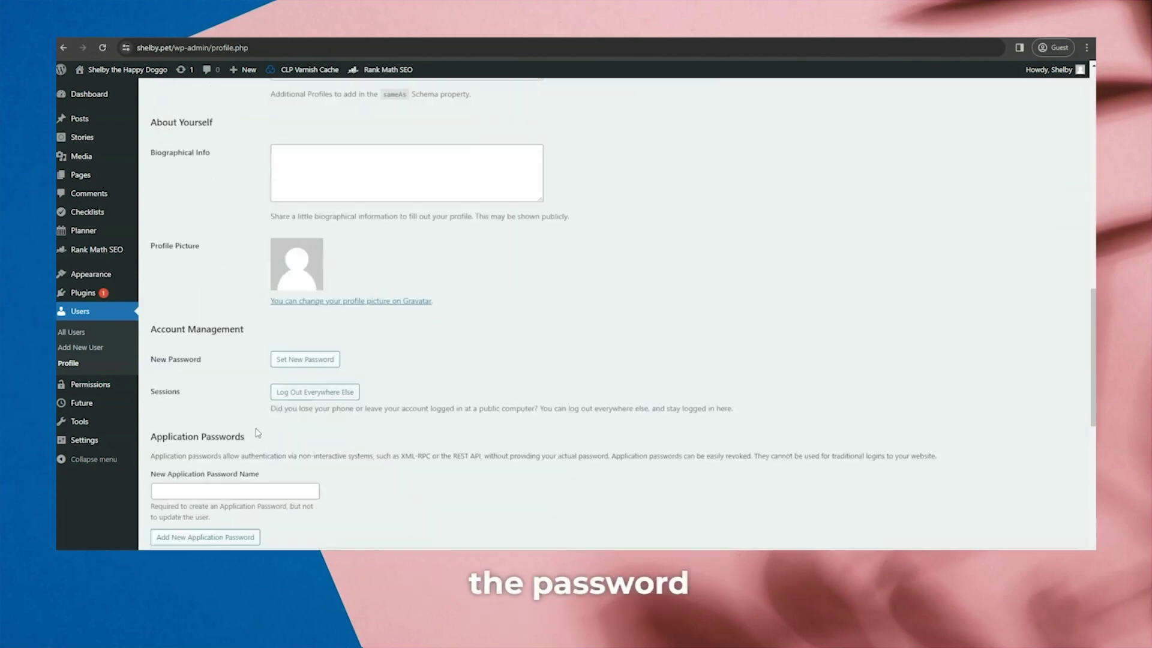
click(262, 437)
text(growpress.org)
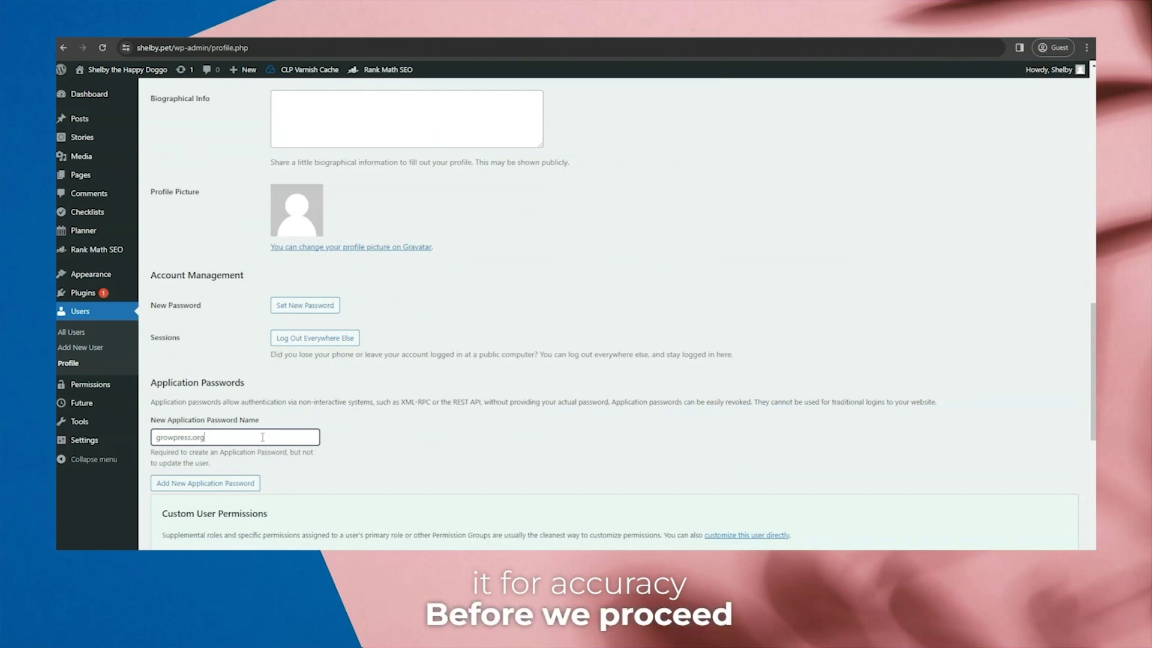
click(230, 491)
drag(419, 516, 328, 522)
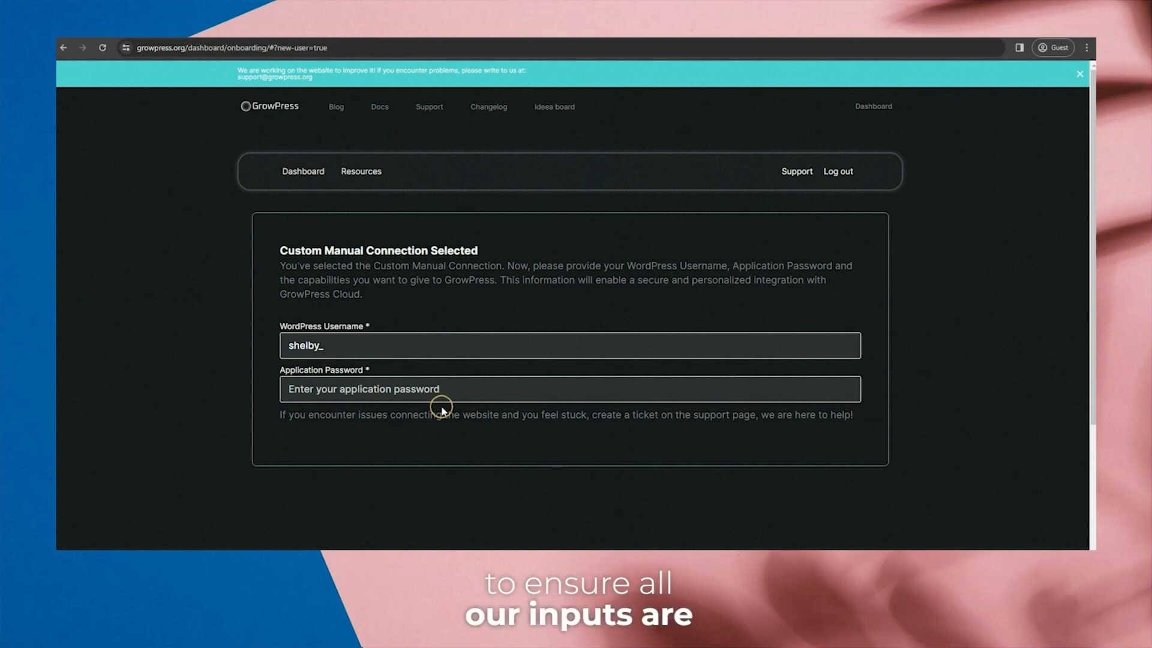
Paste the generated application password into GrowPress's Application Password field.
key(ctrl+v)
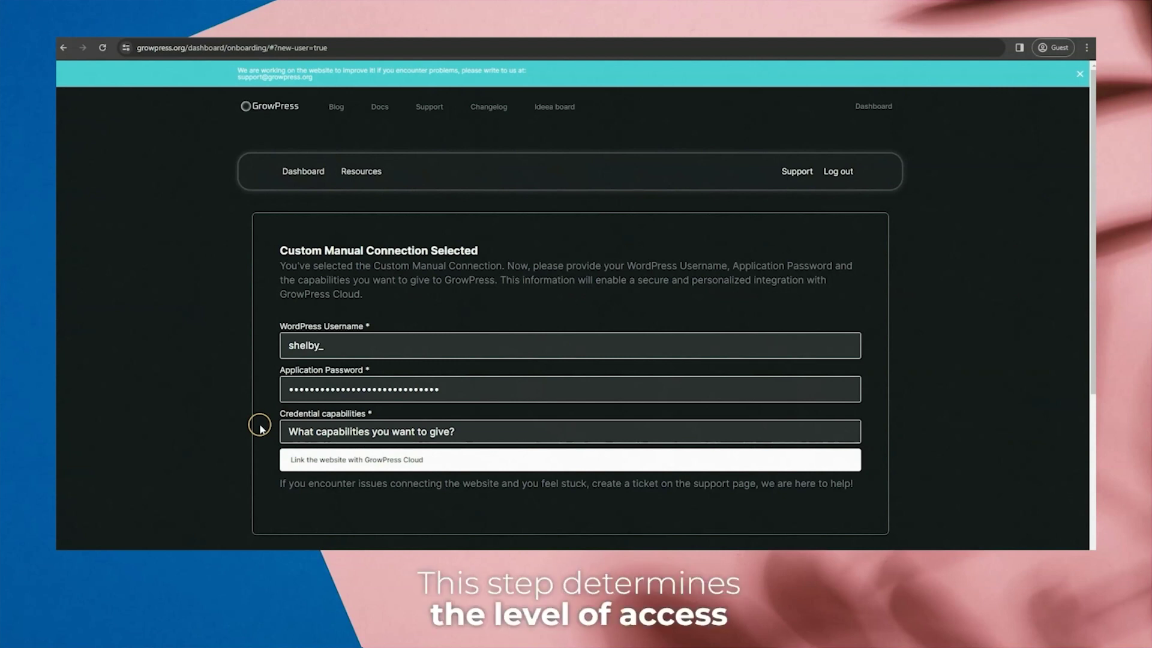
Step the Credential capabilities dropdown from Read through Write to Read/Write.
click(291, 431)
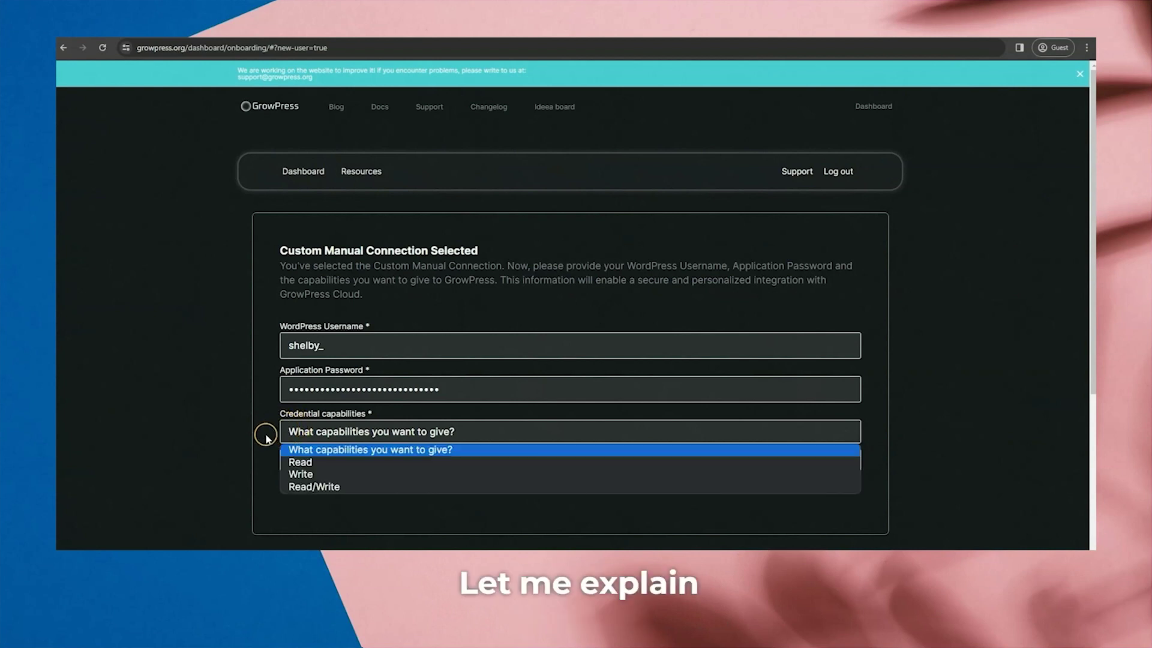
key(Down)
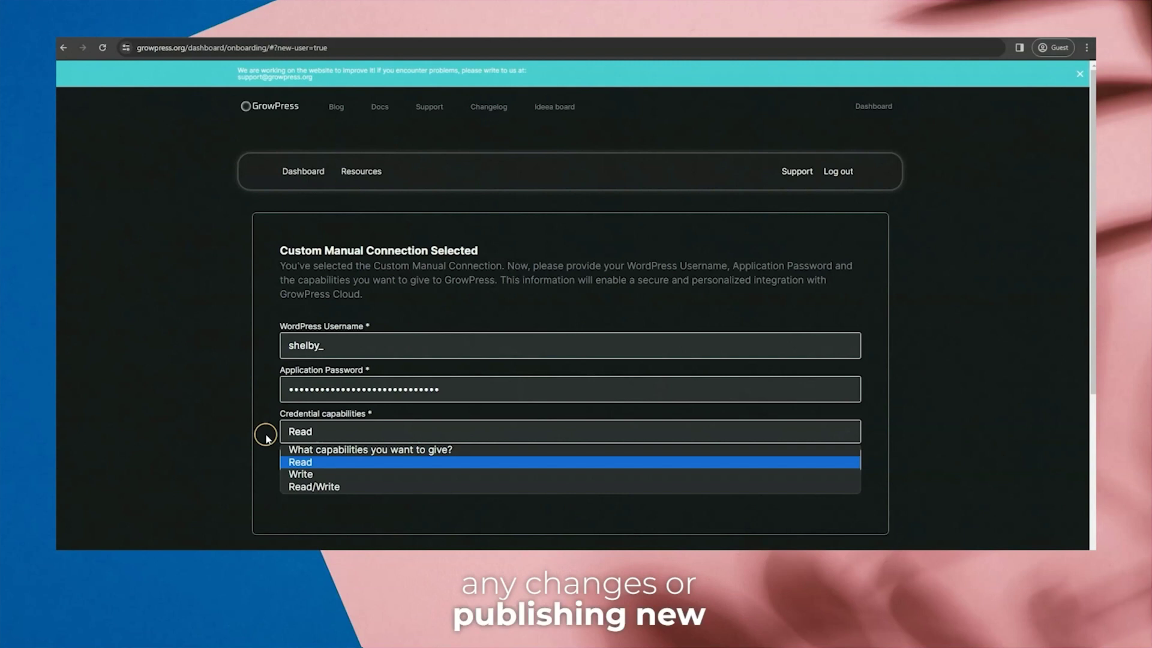
key(Down)
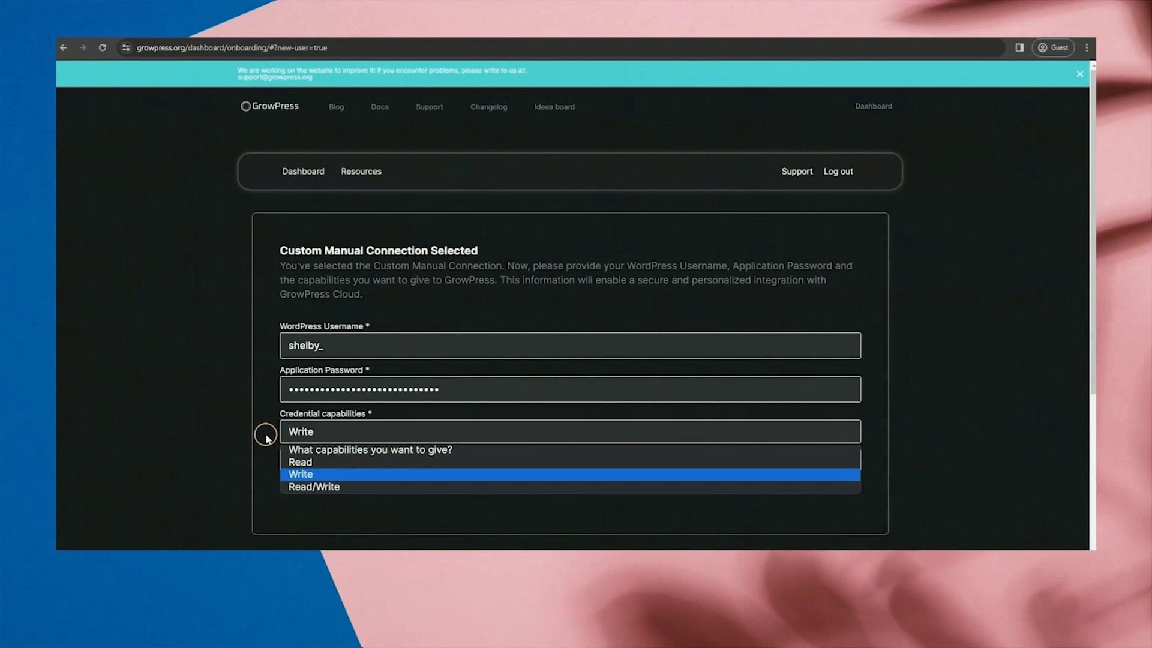
key(Down)
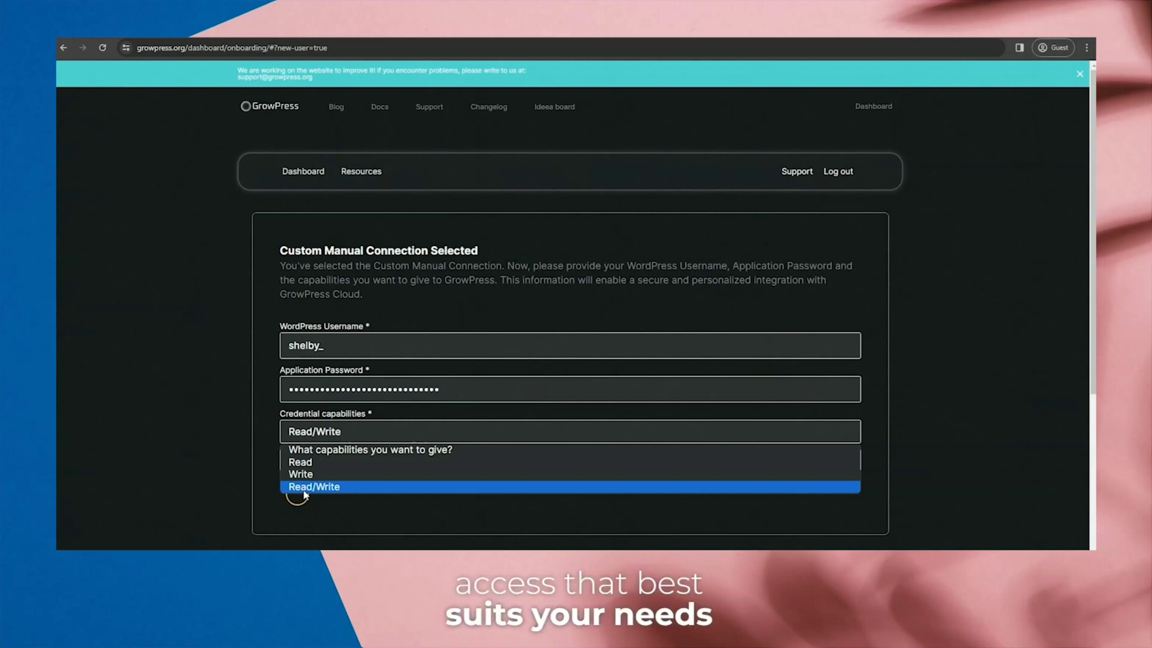
Confirm Read/Write, link the site with GrowPress Cloud, and scroll to the Shelby Website card.
click(305, 491)
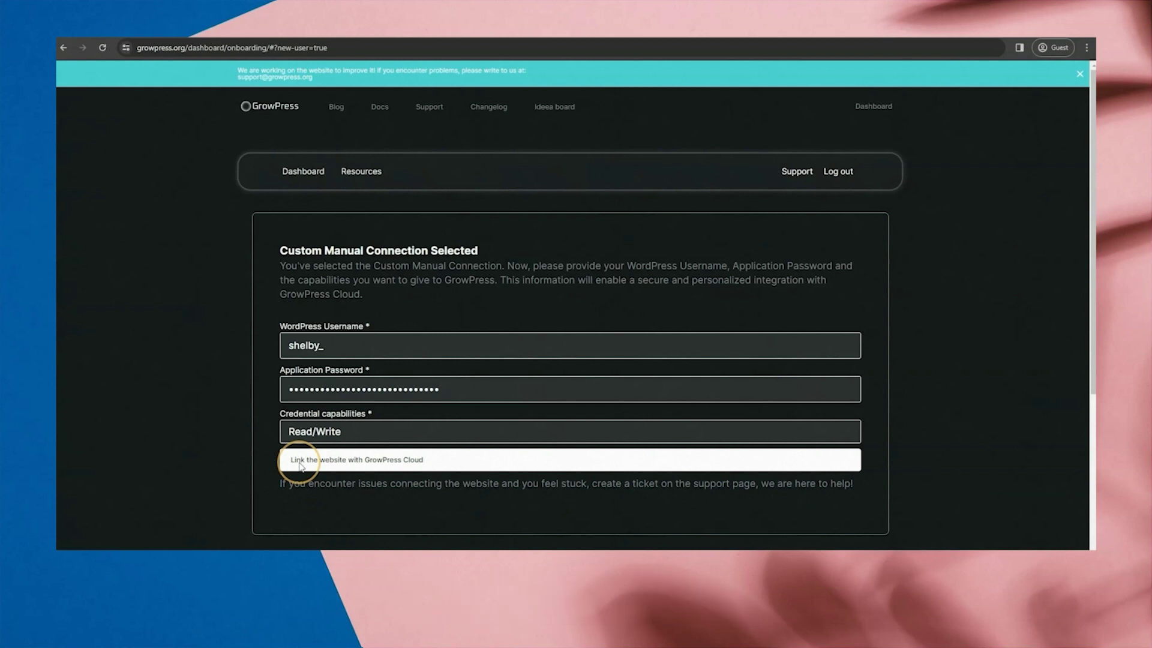
click(300, 465)
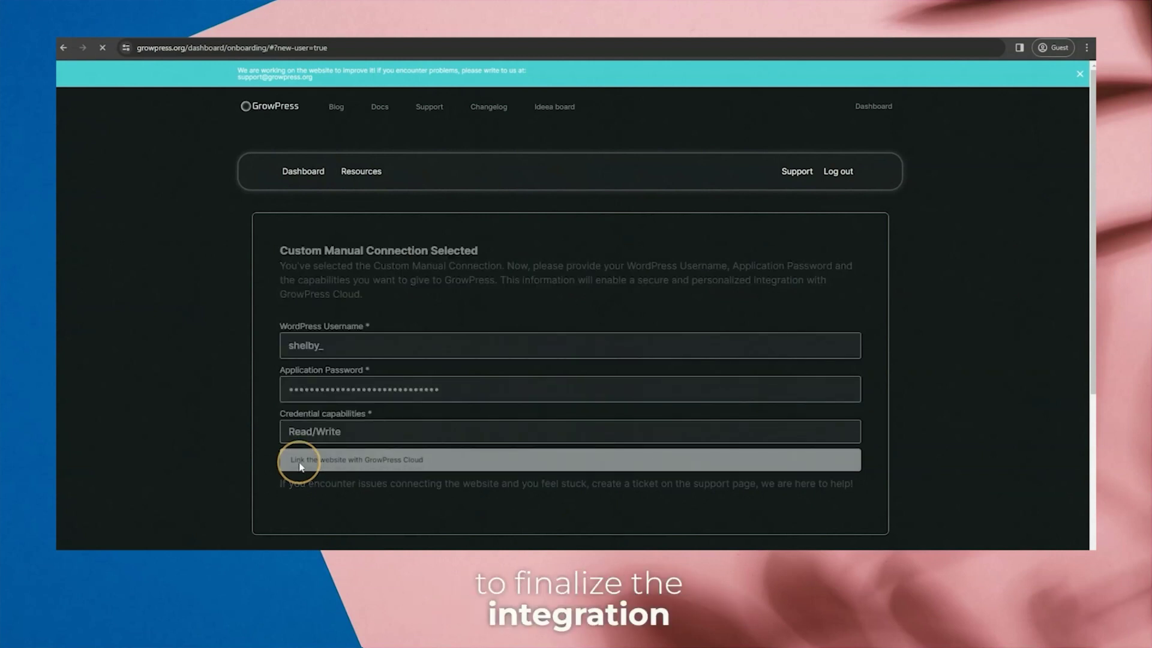
scroll(252, 306, down, 2)
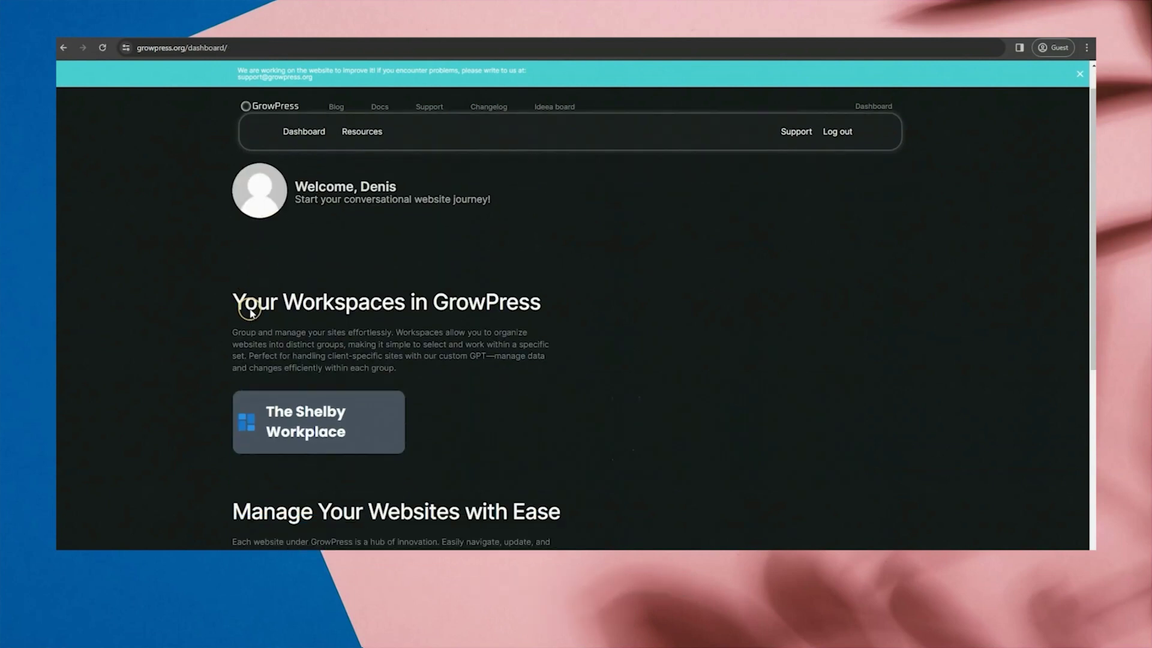
drag(359, 358, 297, 348)
scroll(381, 381, down, 4)
drag(443, 347, 308, 333)
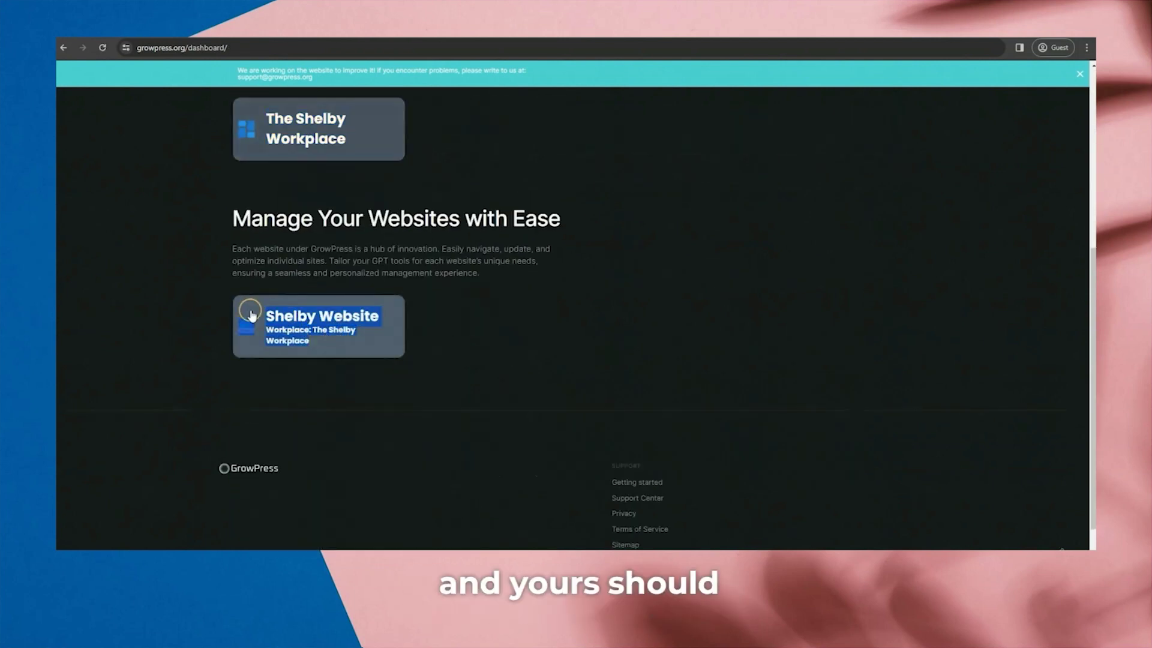
click(231, 278)
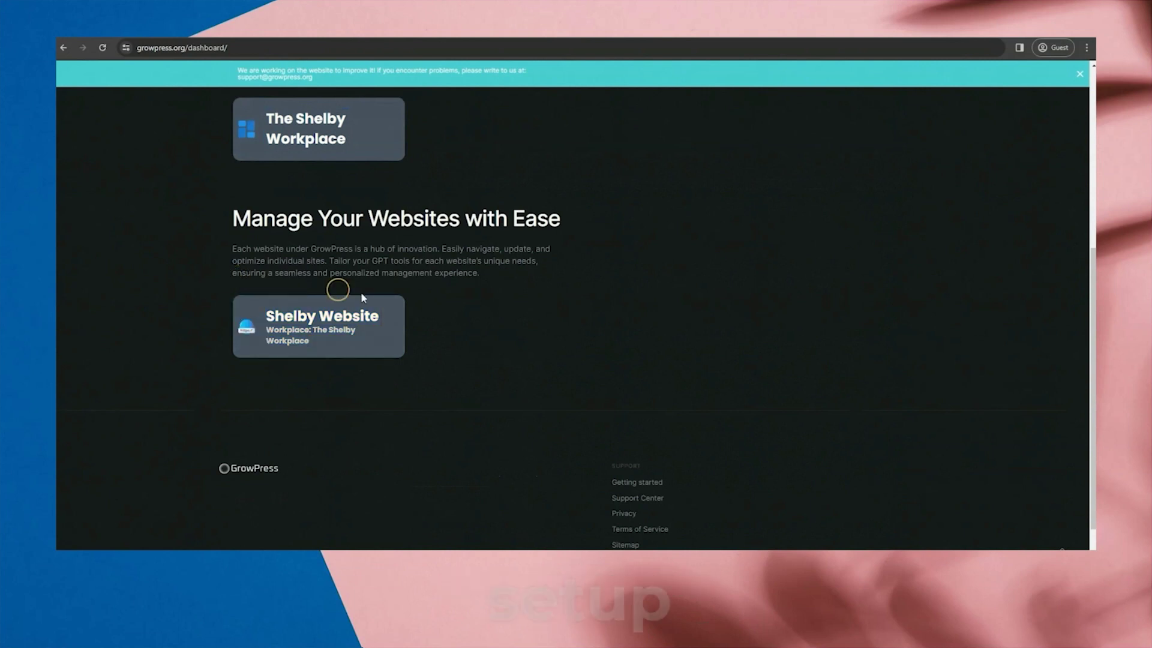